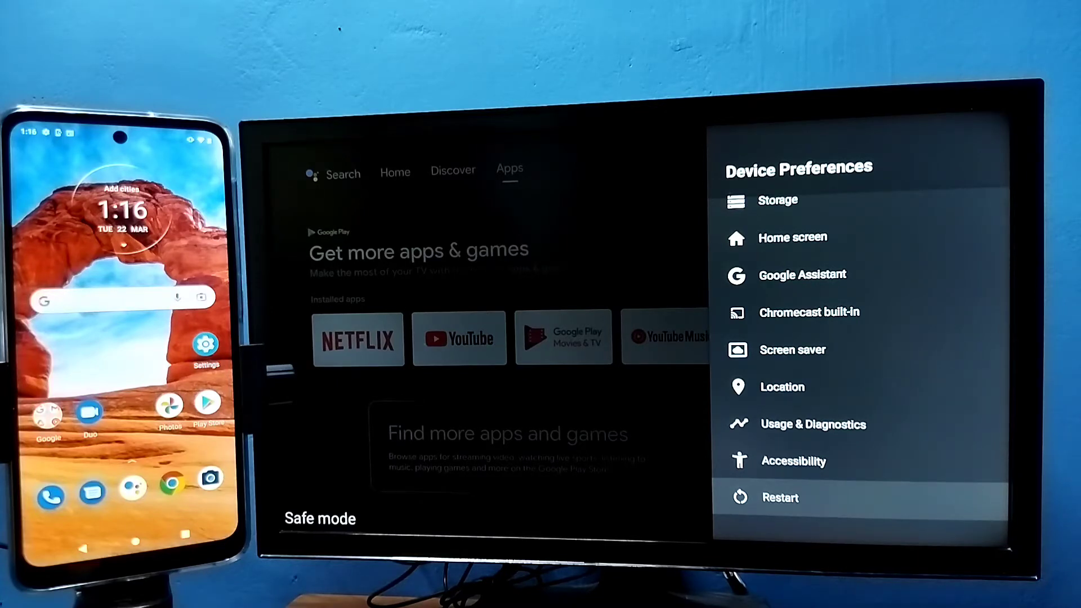
- Back out of Settings to the home screen
{"action": "key", "text": "Escape"}
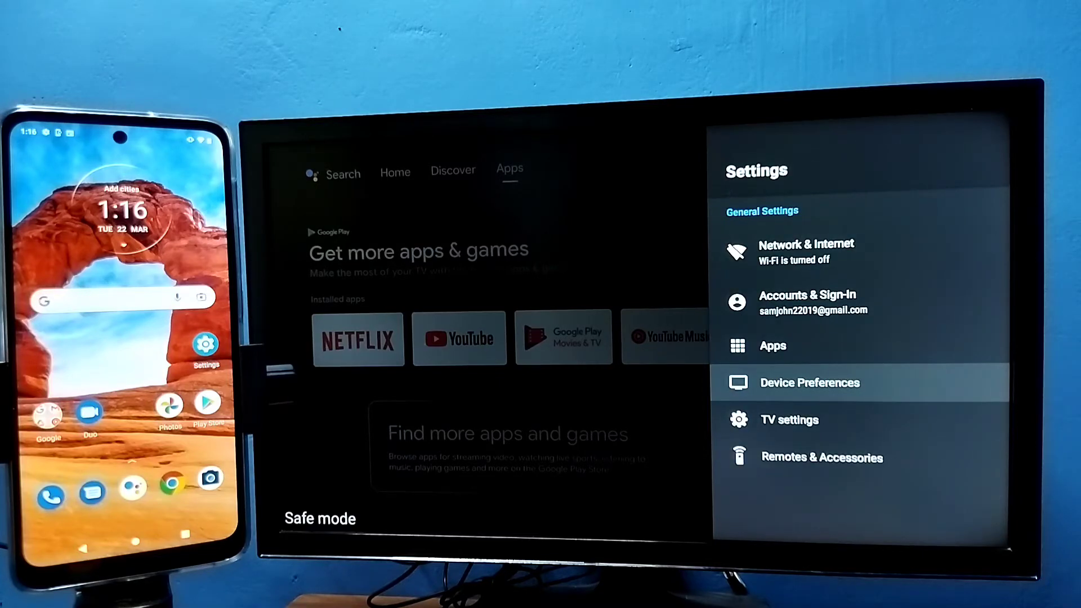
{"action": "key", "text": "Escape"}
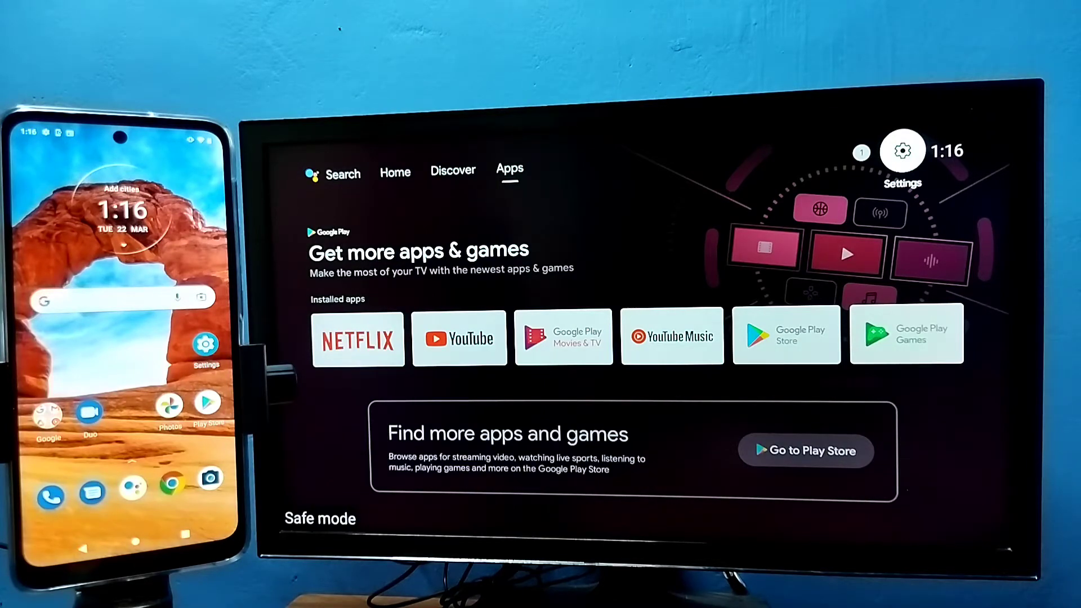
{"action": "key", "text": "Home"}
- Reopen Settings and open Apps > See all apps
{"action": "key", "text": "Right"}
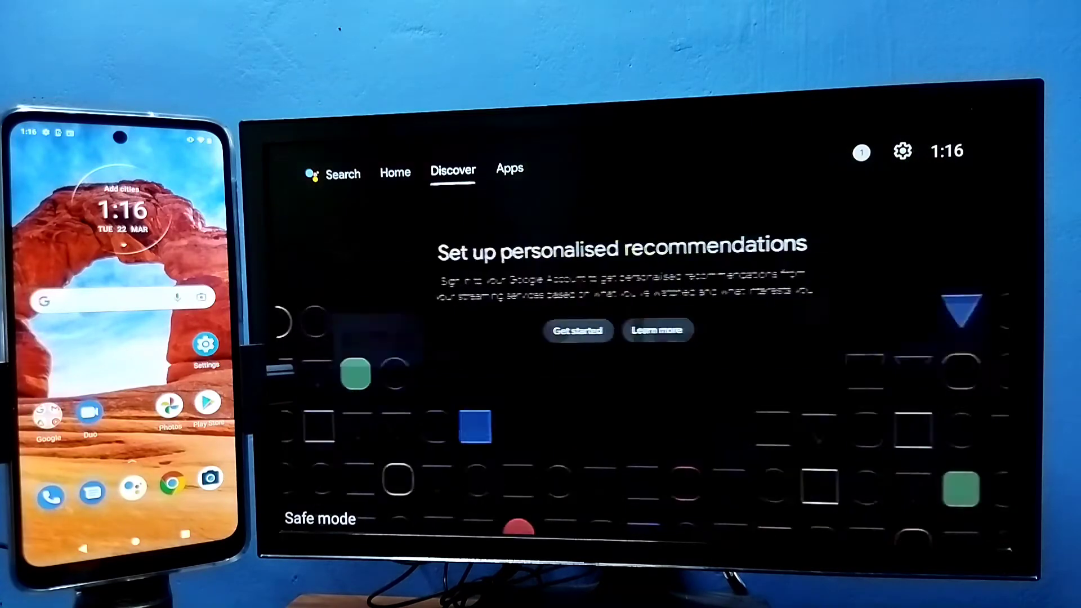
{"action": "key", "text": "Right"}
{"action": "key", "text": "Right"}
{"action": "key", "text": "Right"}
{"action": "key", "text": "Return"}
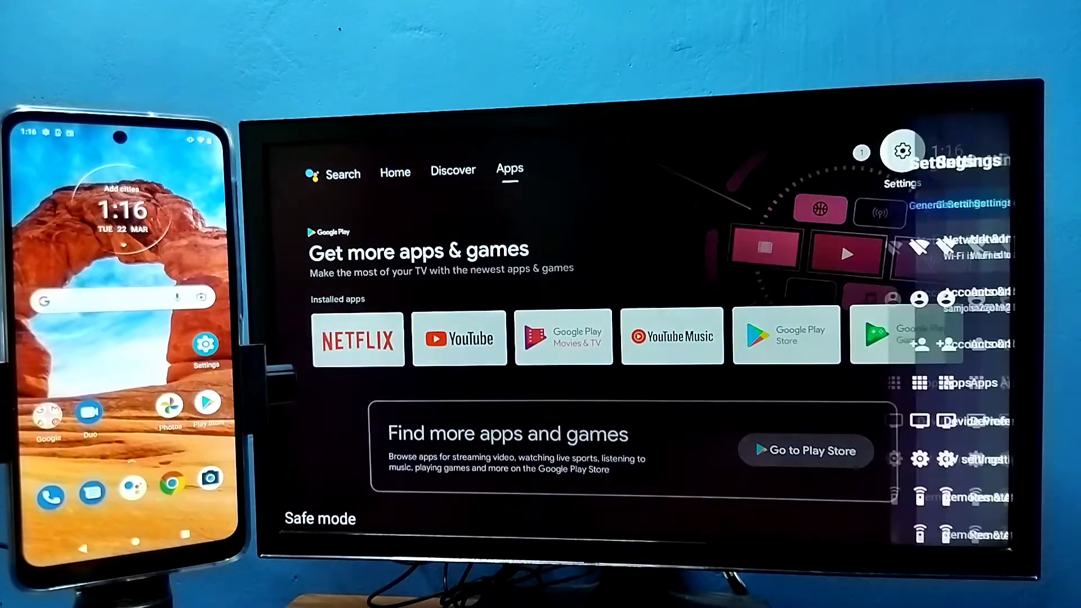
{"action": "key", "text": "Down"}
{"action": "key", "text": "Down"}
{"action": "key", "text": "Down"}
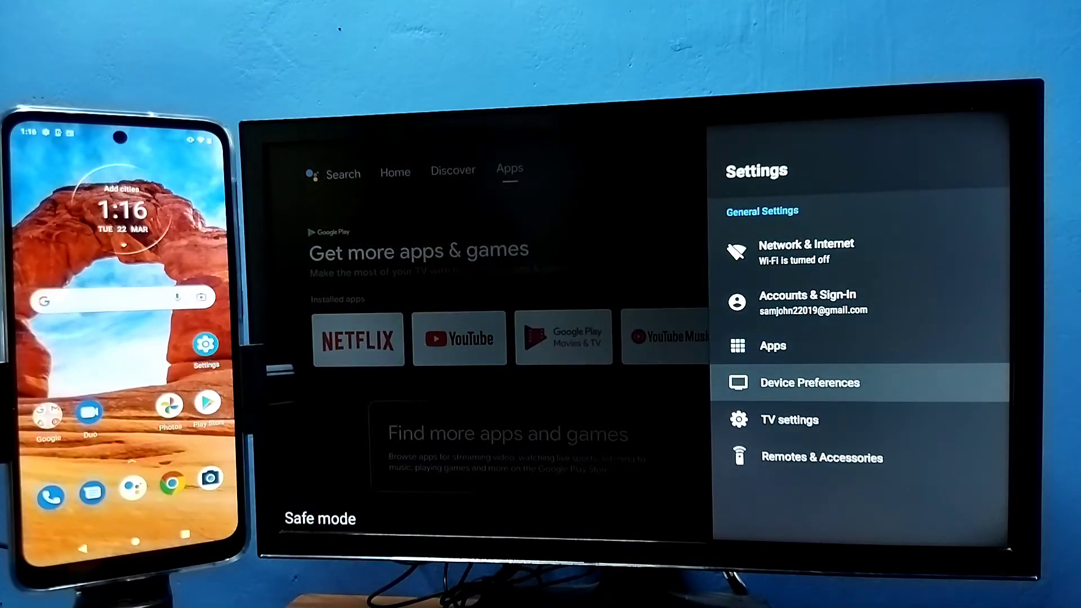
{"action": "key", "text": "Up"}
{"action": "key", "text": "Return"}
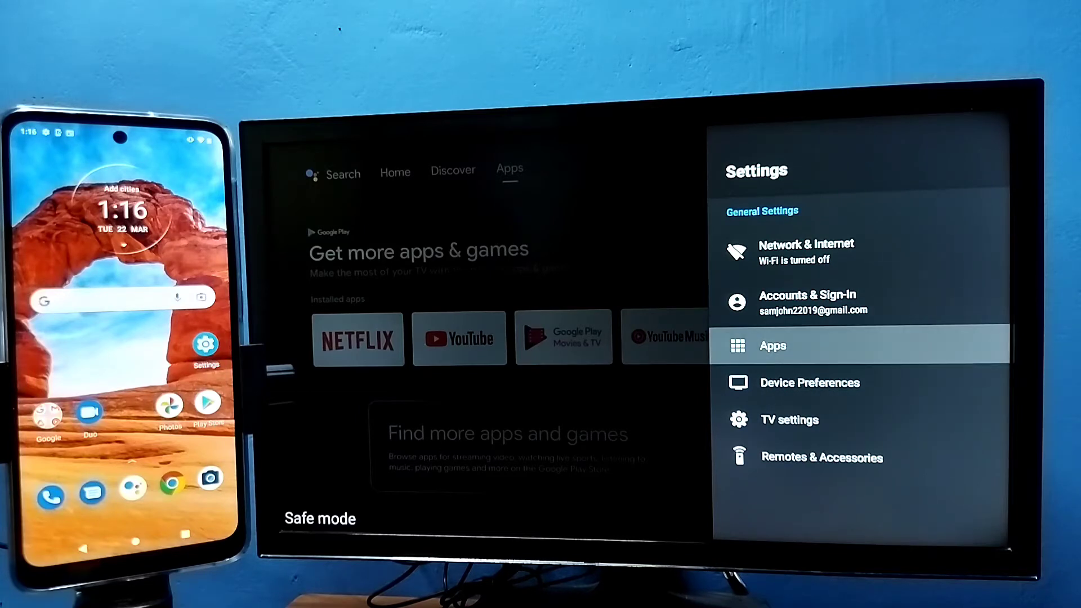
{"action": "key", "text": "Down"}
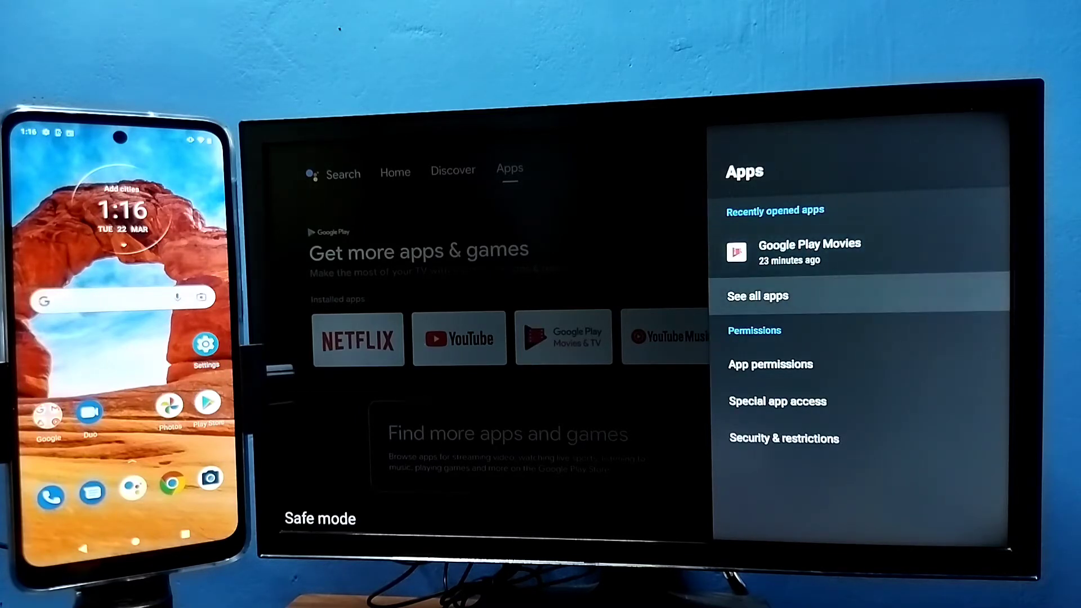
{"action": "key", "text": "Return"}
{"action": "key", "text": "Down"}
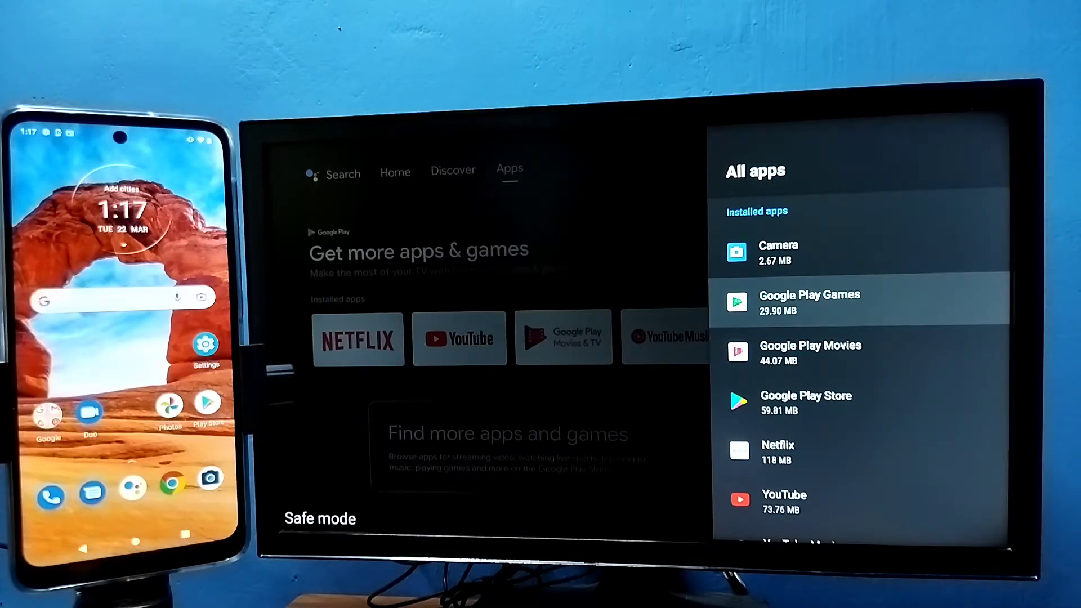
- Scroll the installed-apps list past Netflix and YouTube to YouTube Music, then exit Settings
{"action": "key", "text": "Down"}
{"action": "key", "text": "Down"}
{"action": "key", "text": "Down"}
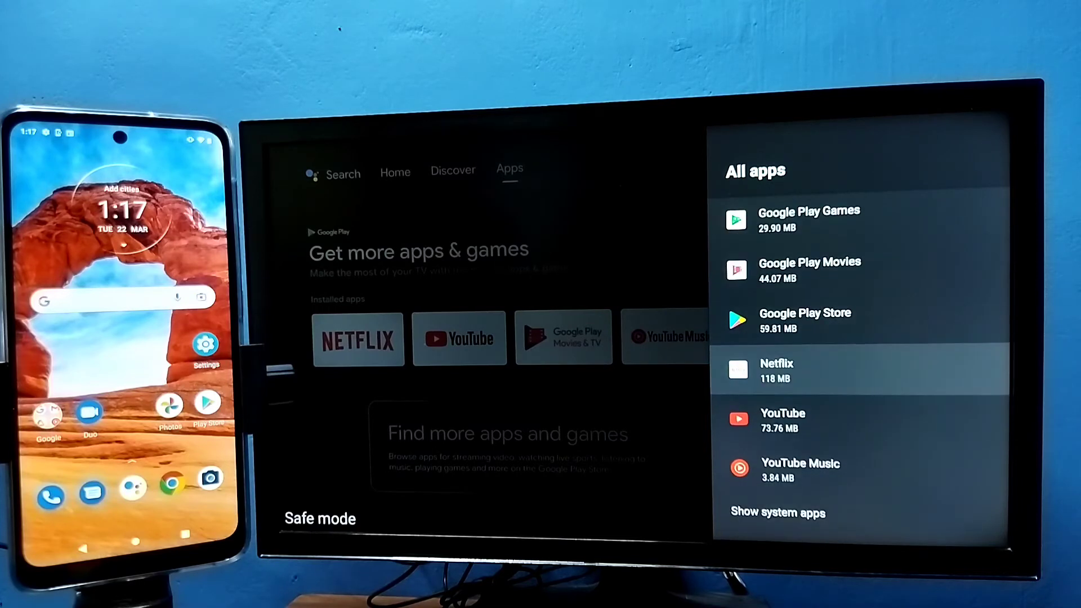
{"action": "key", "text": "Down"}
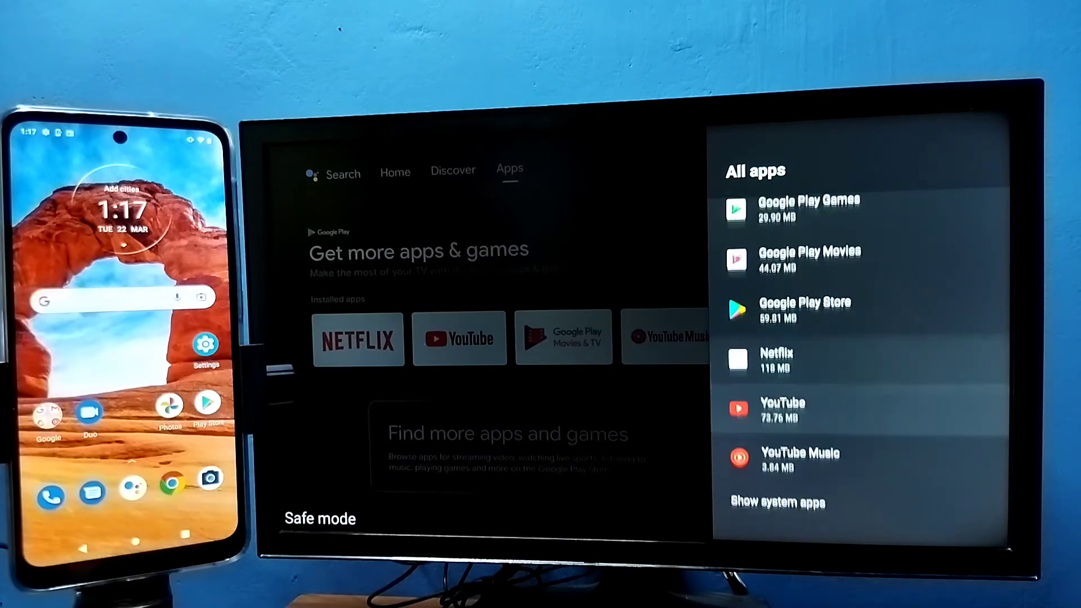
{"action": "key", "text": "Down"}
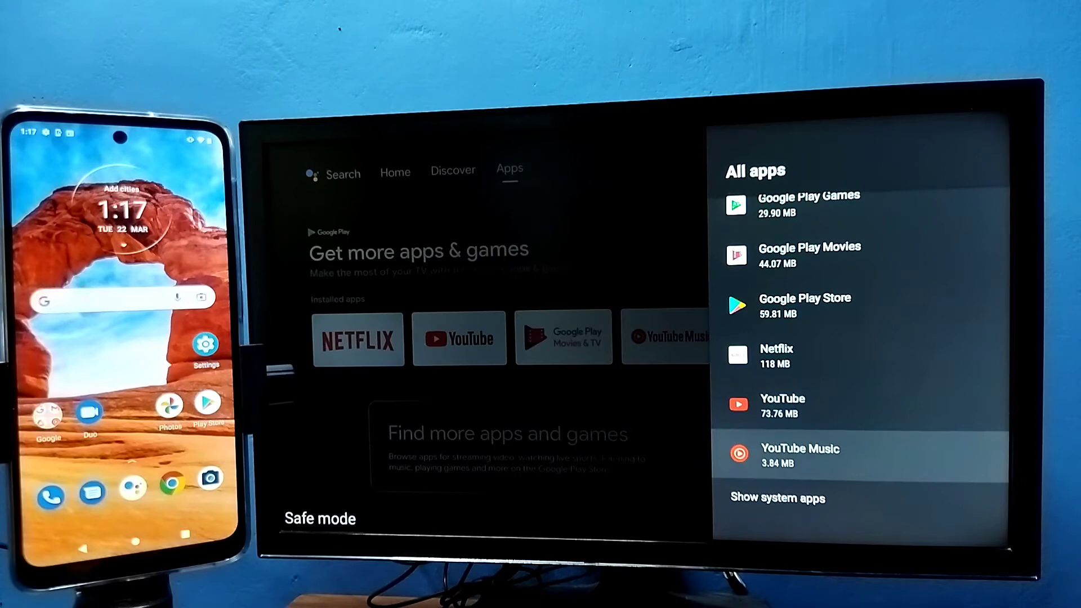
{"action": "key", "text": "Down"}
{"action": "key", "text": "Escape"}
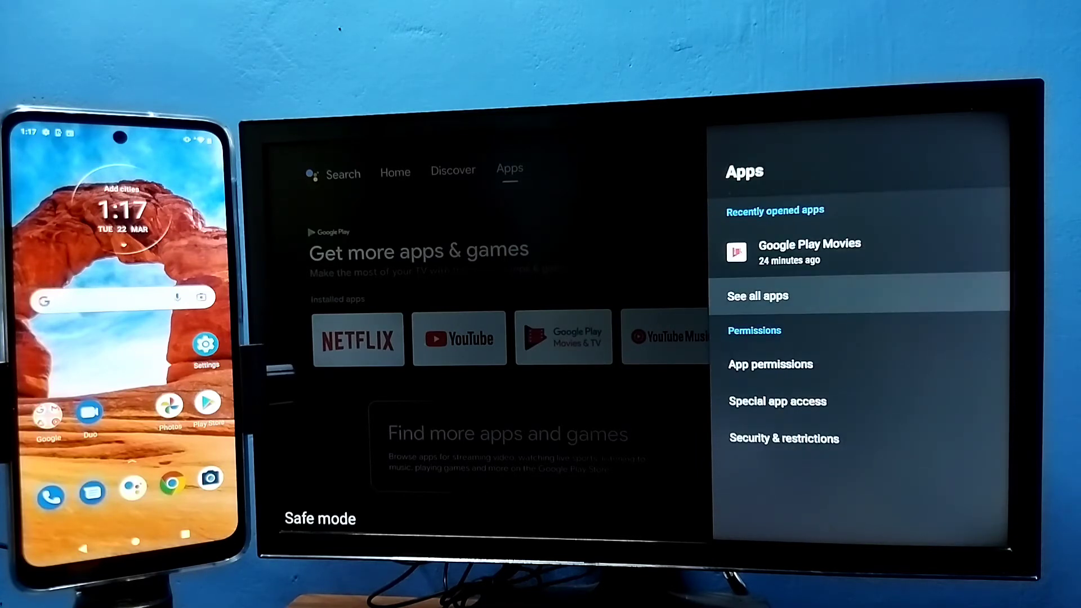
{"action": "key", "text": "Escape"}
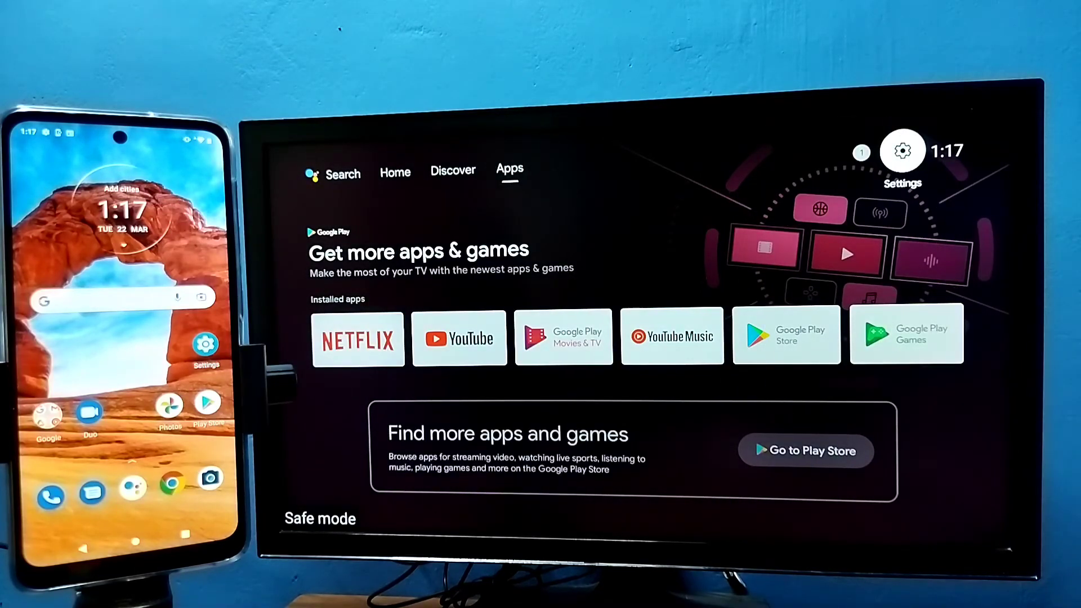
- Open Device Preferences, scroll down to Restart, then back up toward About
{"action": "key", "text": "Left"}
{"action": "key", "text": "Right"}
{"action": "key", "text": "Return"}
{"action": "key", "text": "Down"}
{"action": "key", "text": "Down"}
{"action": "key", "text": "Down"}
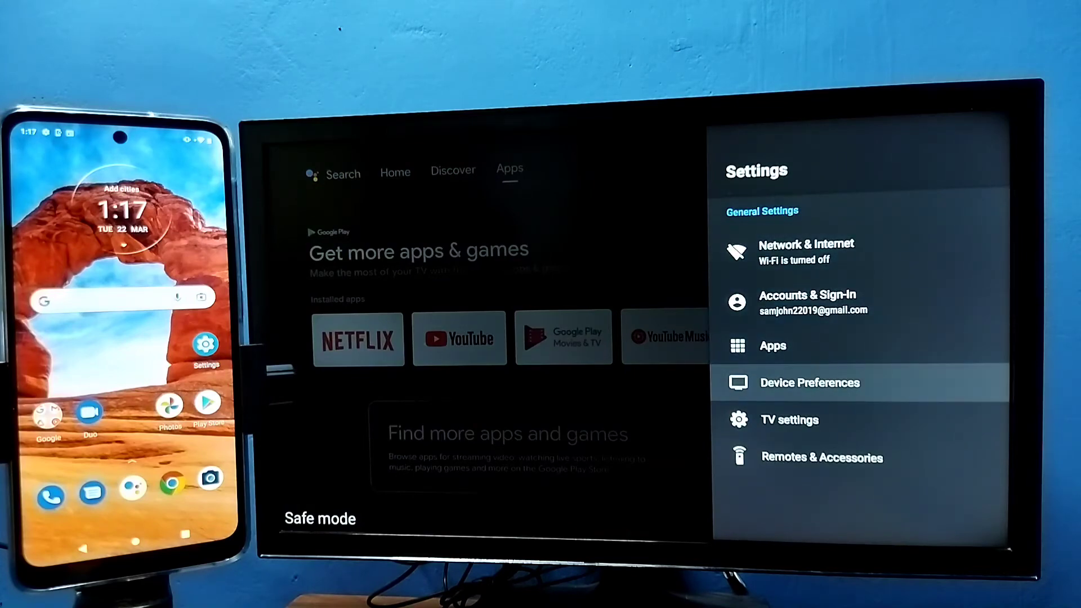
{"action": "key", "text": "Return"}
{"action": "key", "text": "Down"}
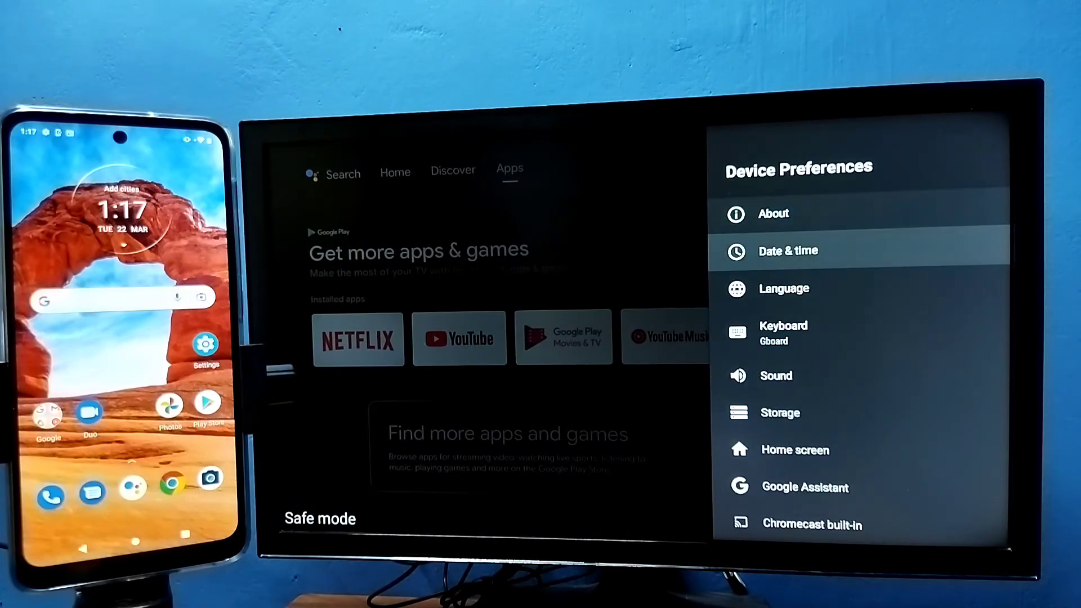
{"action": "key", "text": "Down"}
{"action": "key", "text": "Down"}
{"action": "key", "text": "Down"}
{"action": "key", "text": "Down"}
{"action": "key", "text": "Down"}
{"action": "key", "text": "Down"}
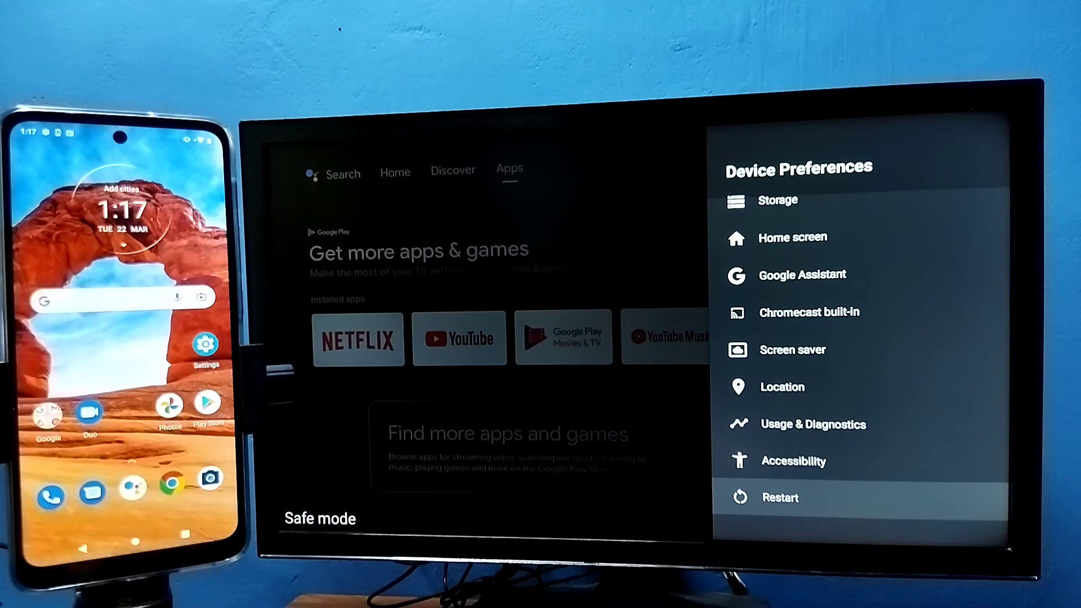
{"action": "key", "text": "Up"}
{"action": "key", "text": "Up"}
{"action": "key", "text": "Up"}
{"action": "key", "text": "Up"}
{"action": "key", "text": "Up"}
{"action": "key", "text": "Up"}
{"action": "key", "text": "Up"}
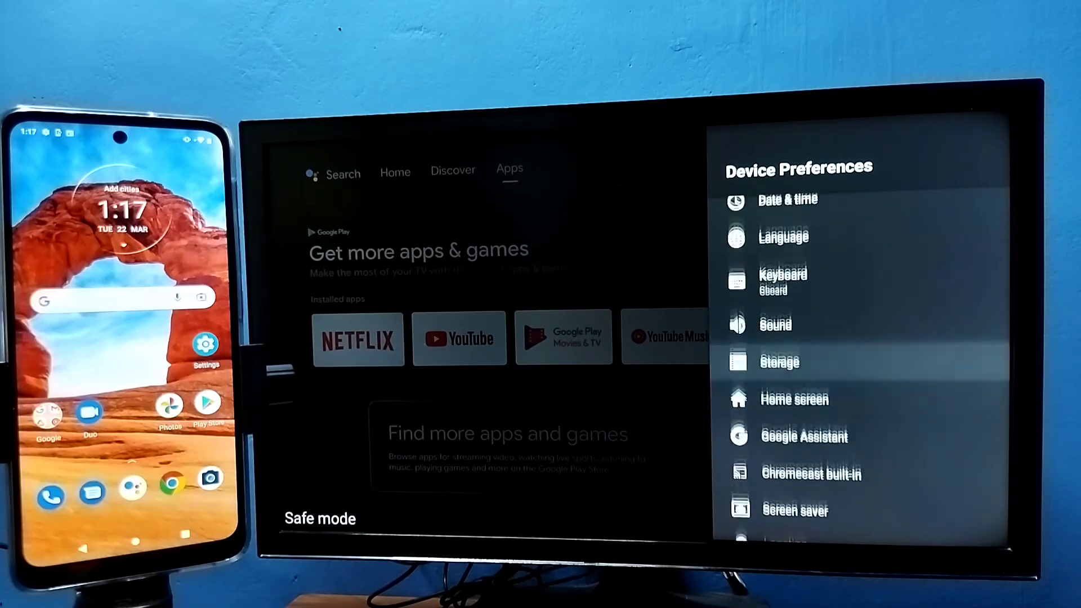
{"action": "key", "text": "Up"}
{"action": "key", "text": "Up"}
{"action": "key", "text": "Up"}
{"action": "key", "text": "Up"}
{"action": "key", "text": "Up"}
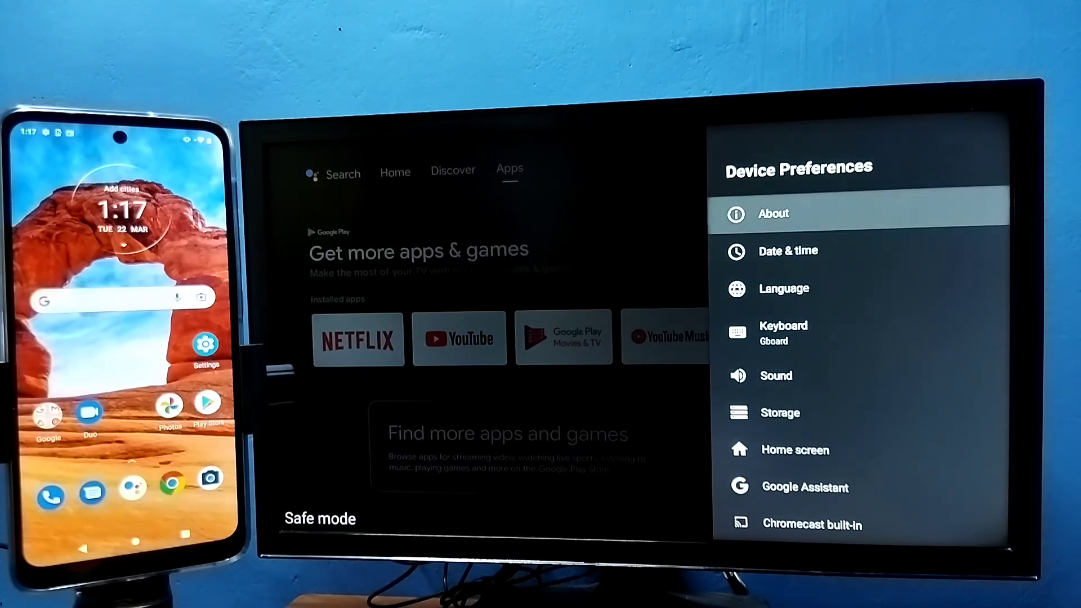
- Open About and choose Reset to show the erase-all-data confirmation
{"action": "key", "text": "Return"}
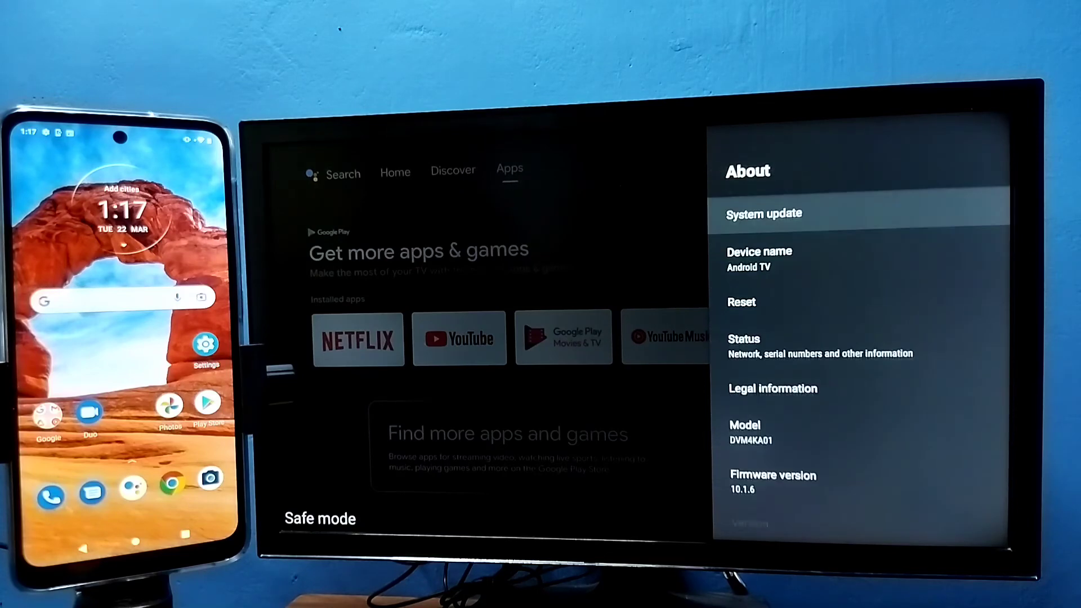
{"action": "key", "text": "Down"}
{"action": "key", "text": "Down"}
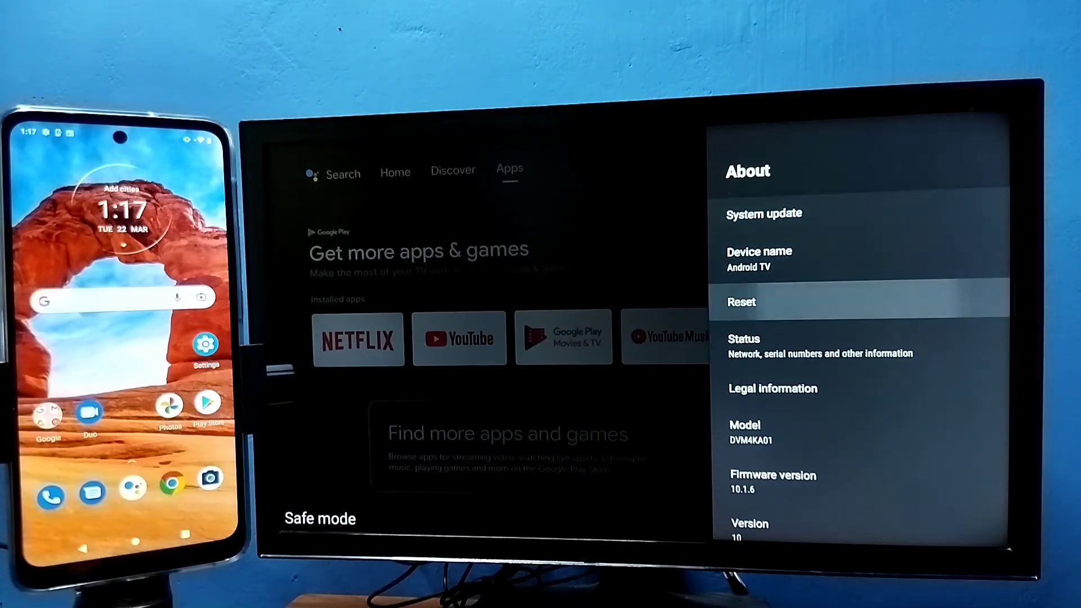
{"action": "key", "text": "Return"}
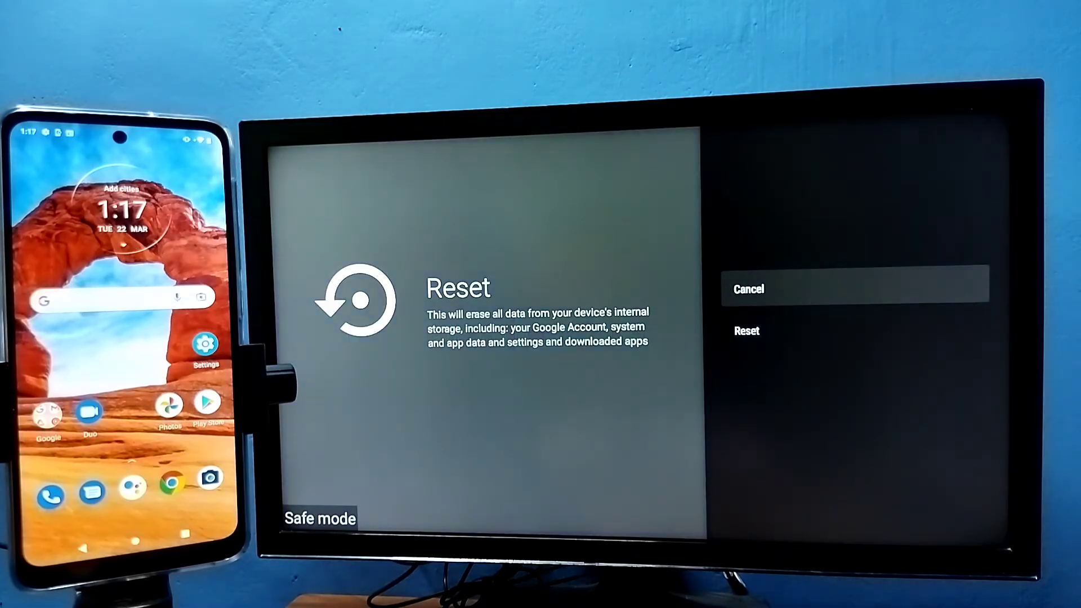